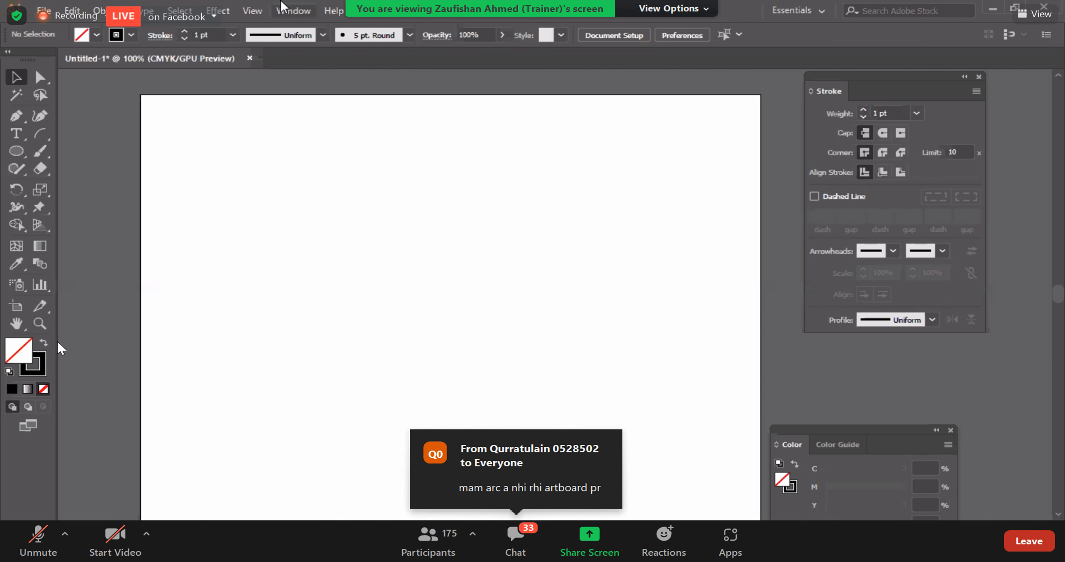
pyautogui.click(293, 11)
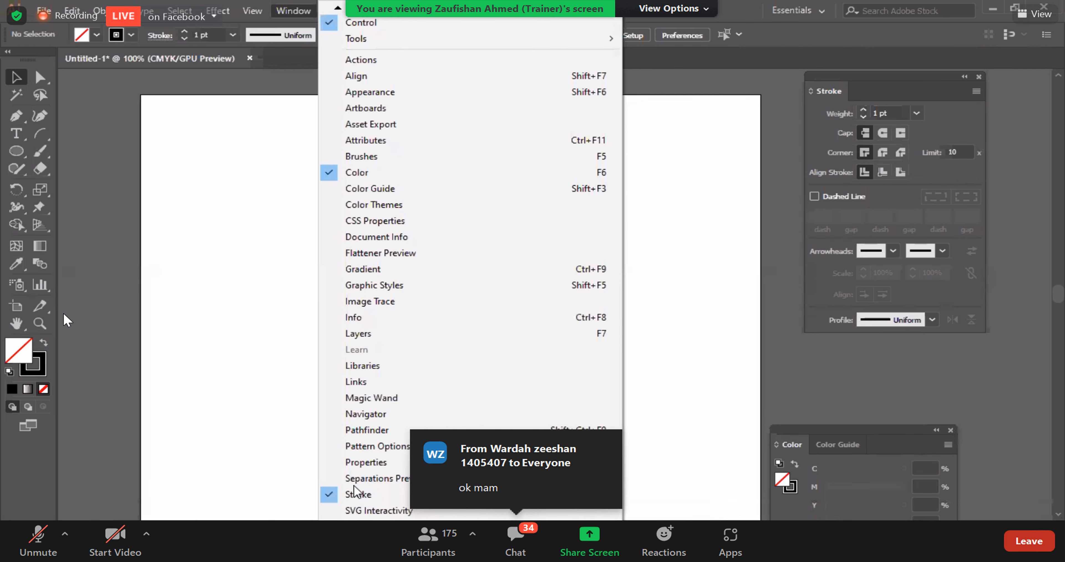
pyautogui.click(793, 418)
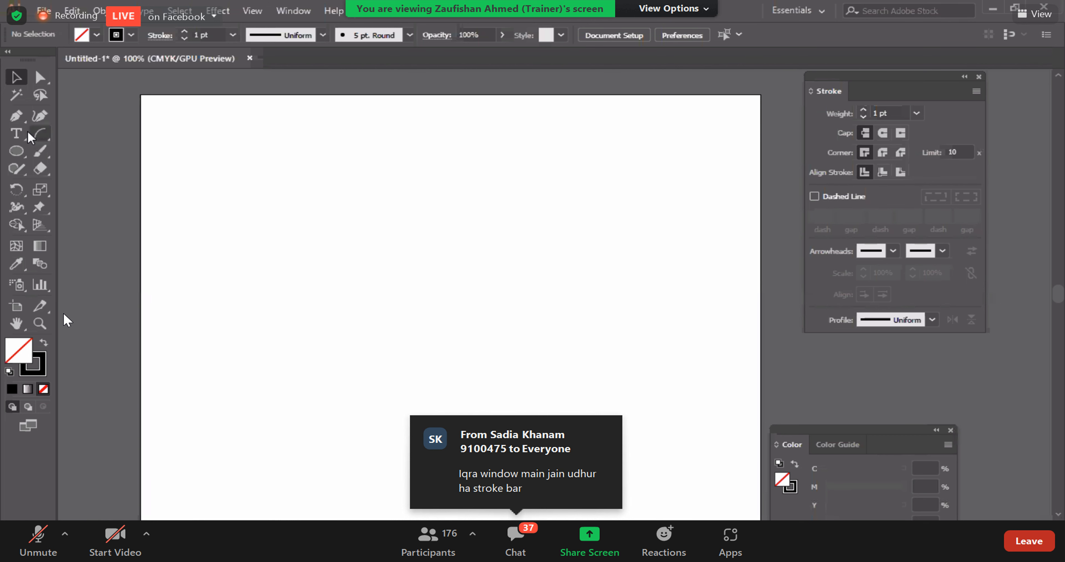
# Step: Draw nine spirals of varying sizes scattered across the artboard with the Spiral tool
pyautogui.click(38, 139)
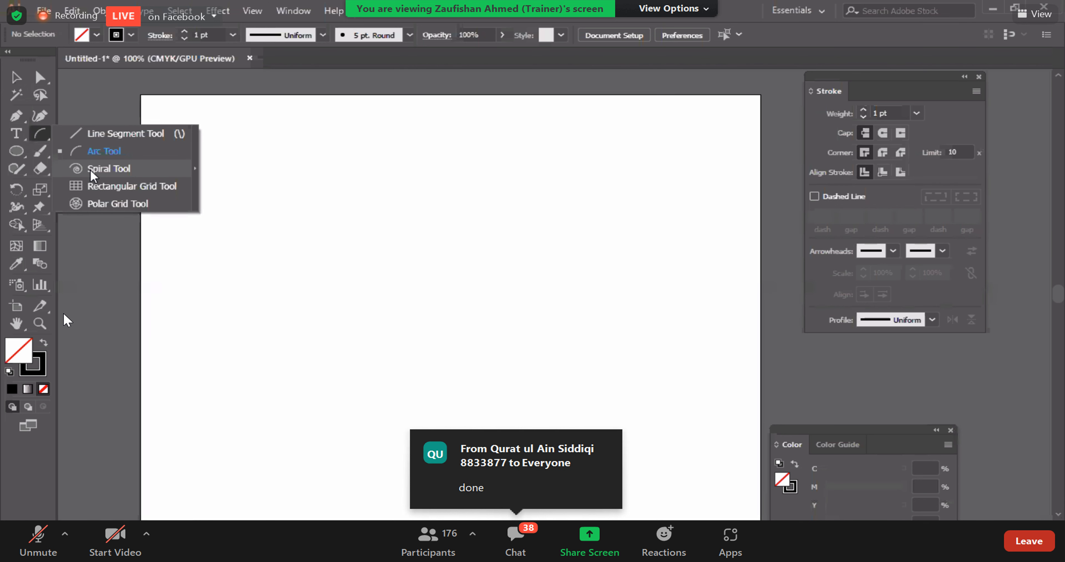
pyautogui.click(90, 170)
pyautogui.moveTo(232, 296); pyautogui.dragTo(257, 319)
pyautogui.moveTo(424, 240); pyautogui.dragTo(451, 263)
pyautogui.moveTo(358, 363); pyautogui.dragTo(385, 402)
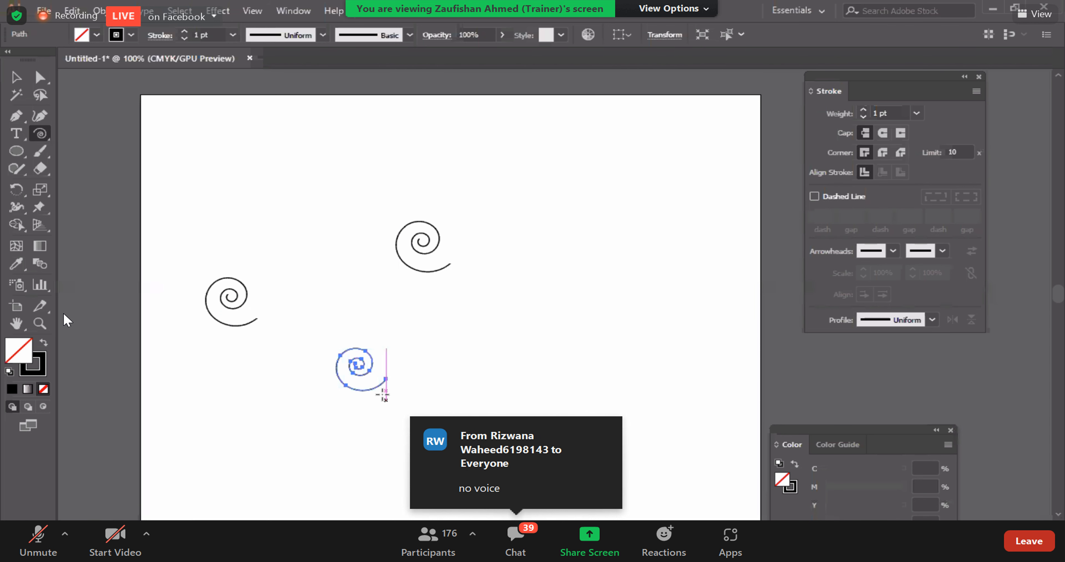
pyautogui.moveTo(310, 187); pyautogui.dragTo(337, 211)
pyautogui.moveTo(488, 297); pyautogui.dragTo(515, 325)
pyautogui.moveTo(502, 183); pyautogui.dragTo(526, 192)
pyautogui.moveTo(403, 123); pyautogui.dragTo(431, 136)
pyautogui.moveTo(625, 254); pyautogui.dragTo(645, 275)
pyautogui.moveTo(290, 270); pyautogui.dragTo(326, 298)
pyautogui.click(41, 133)
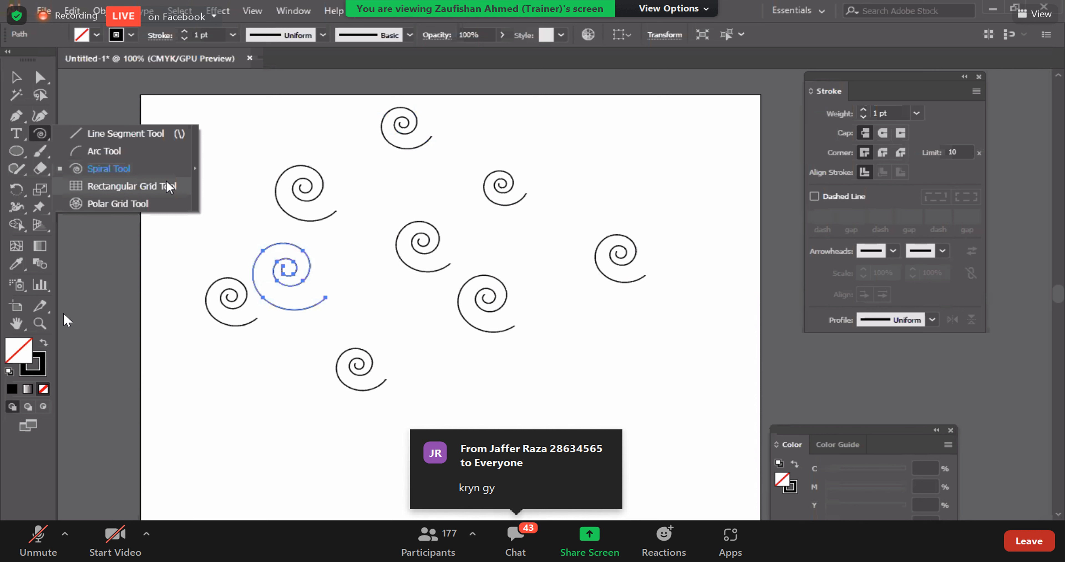
pyautogui.click(132, 173)
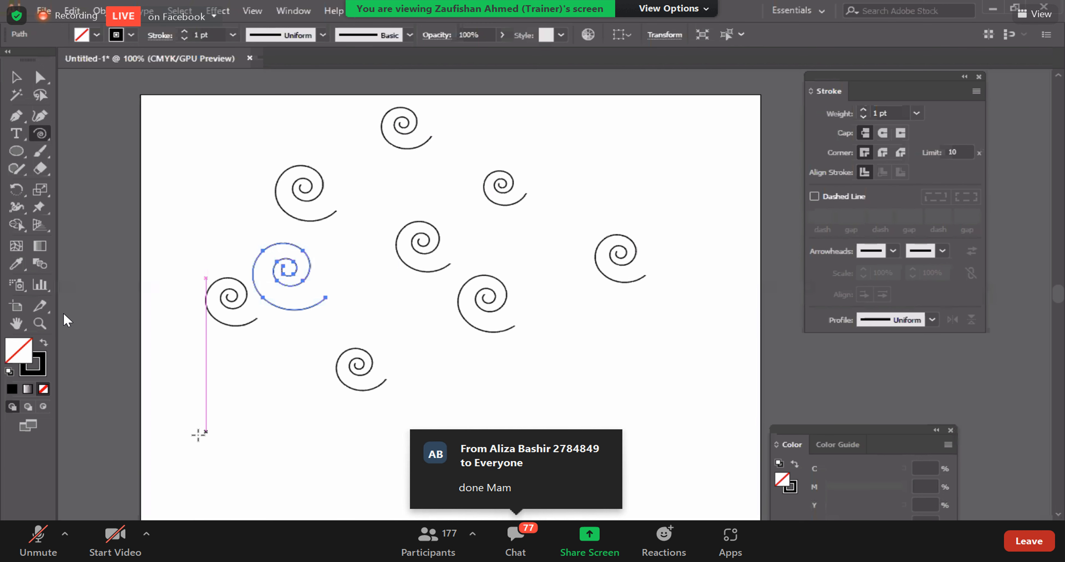
# Step: Select all the spirals on the artboard and delete them
pyautogui.click(16, 77)
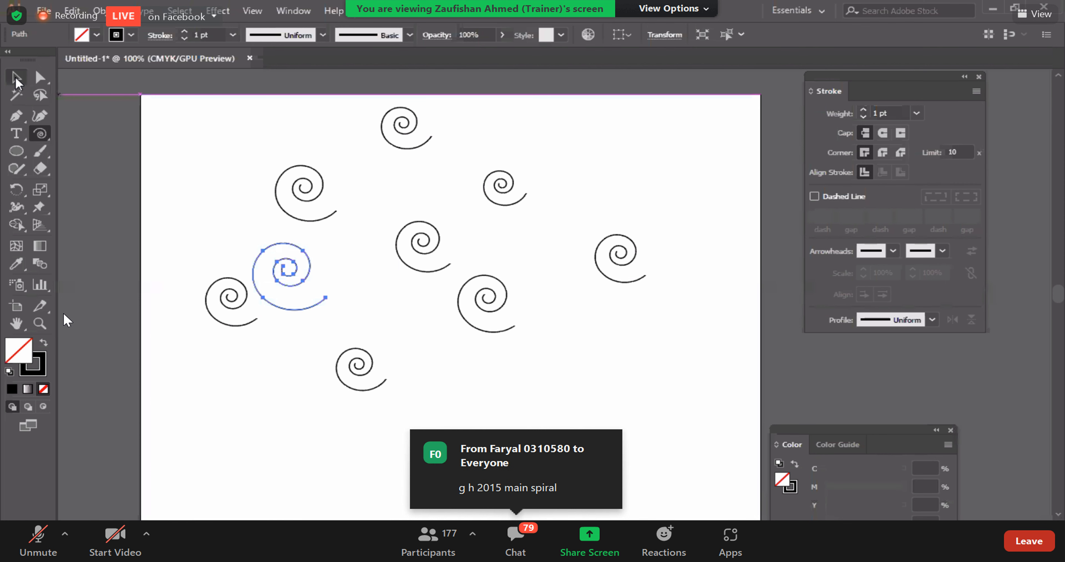
pyautogui.moveTo(185, 106); pyautogui.dragTo(721, 433)
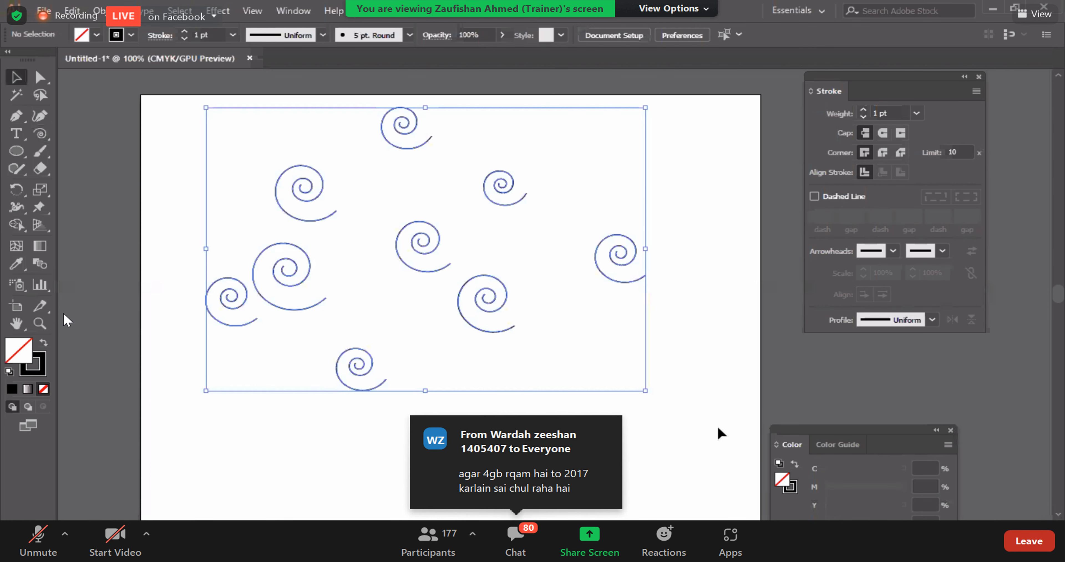
pyautogui.press('Delete')
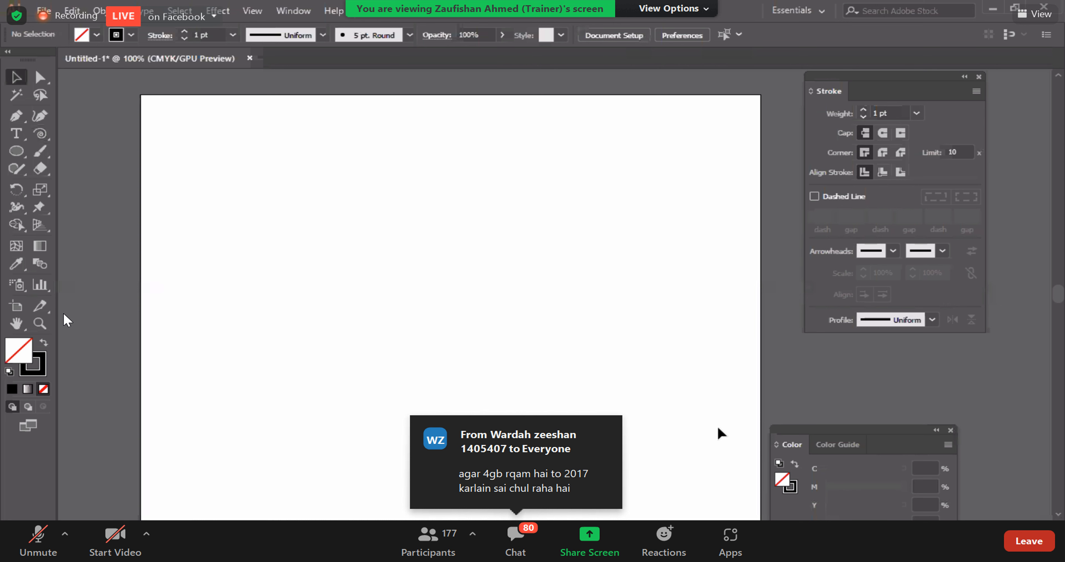
# Step: Draw a large rectangular grid of six columns by six rows across most of the artboard
pyautogui.click(48, 138)
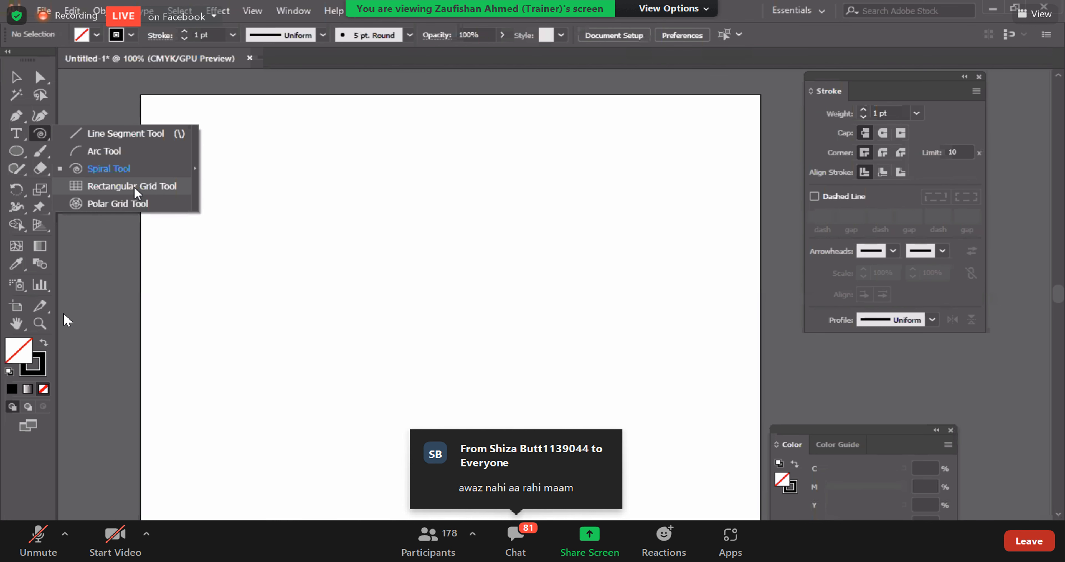
pyautogui.click(134, 187)
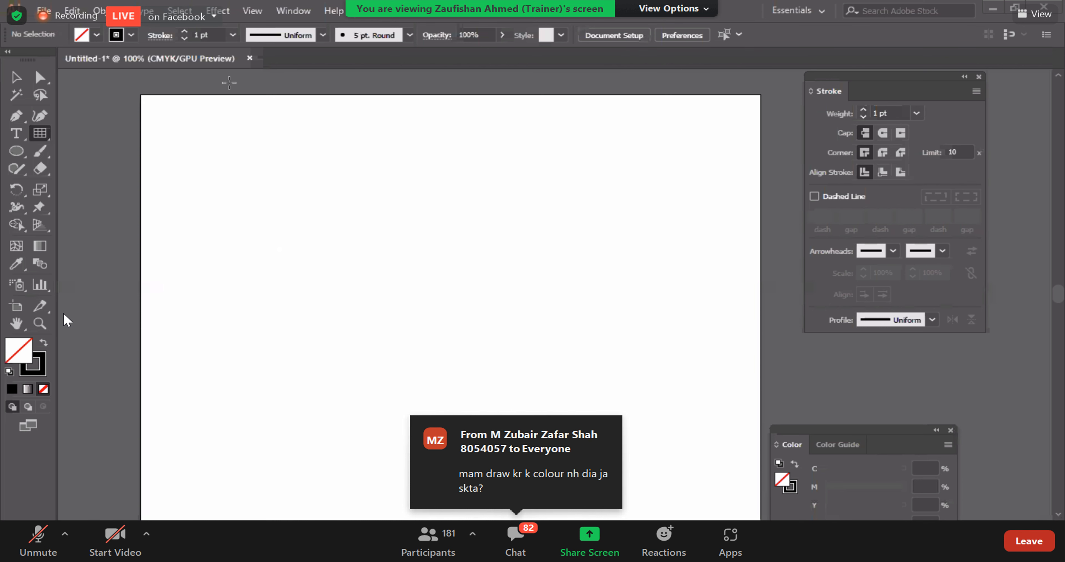
pyautogui.moveTo(188, 145); pyautogui.dragTo(620, 479)
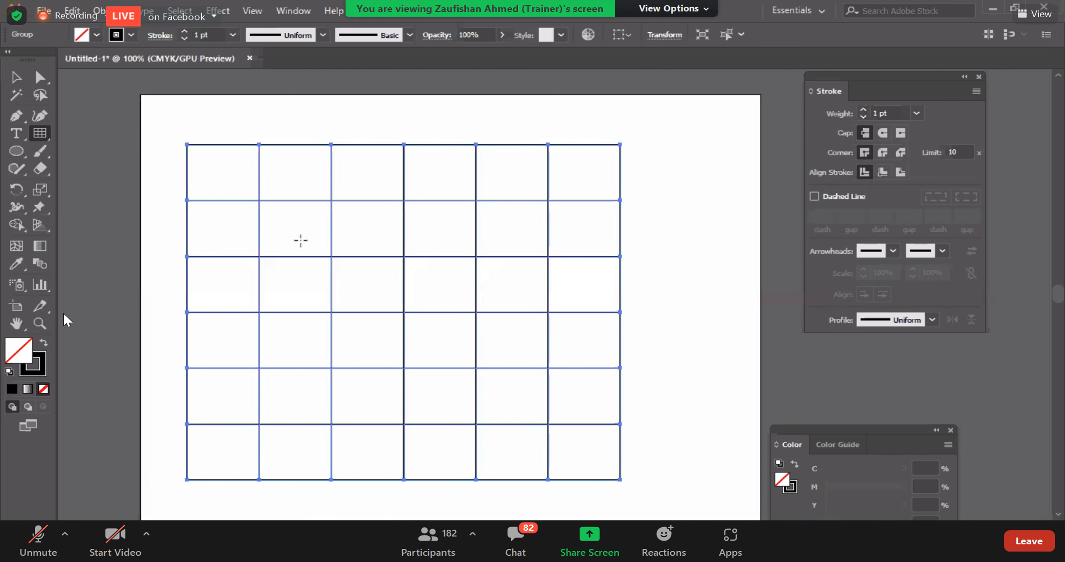
# Step: Isolate the uppermost inner horizontal line of the grid with Direct Selection and delete it
pyautogui.click(40, 78)
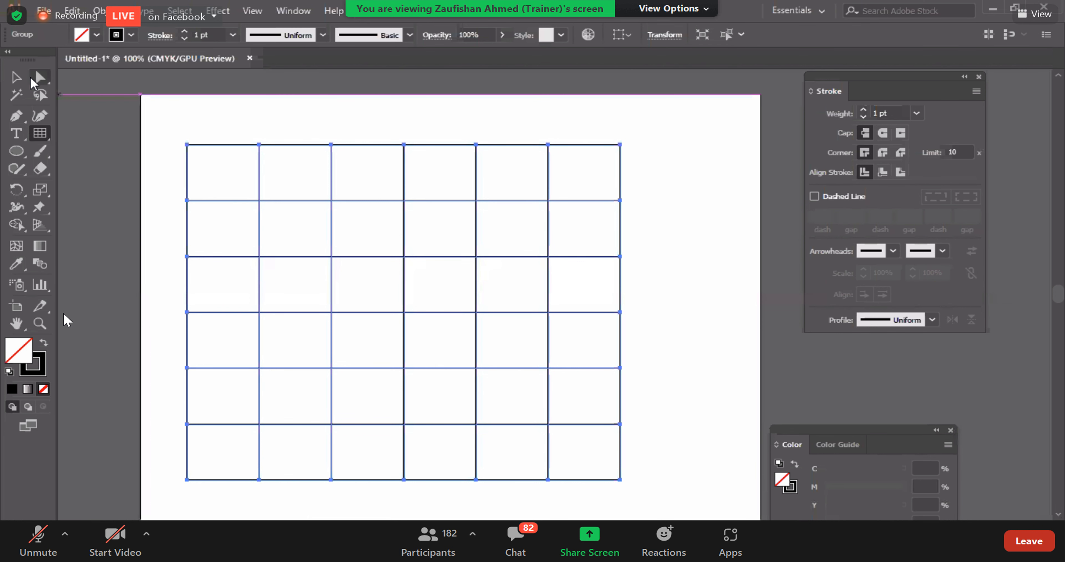
pyautogui.click(559, 327)
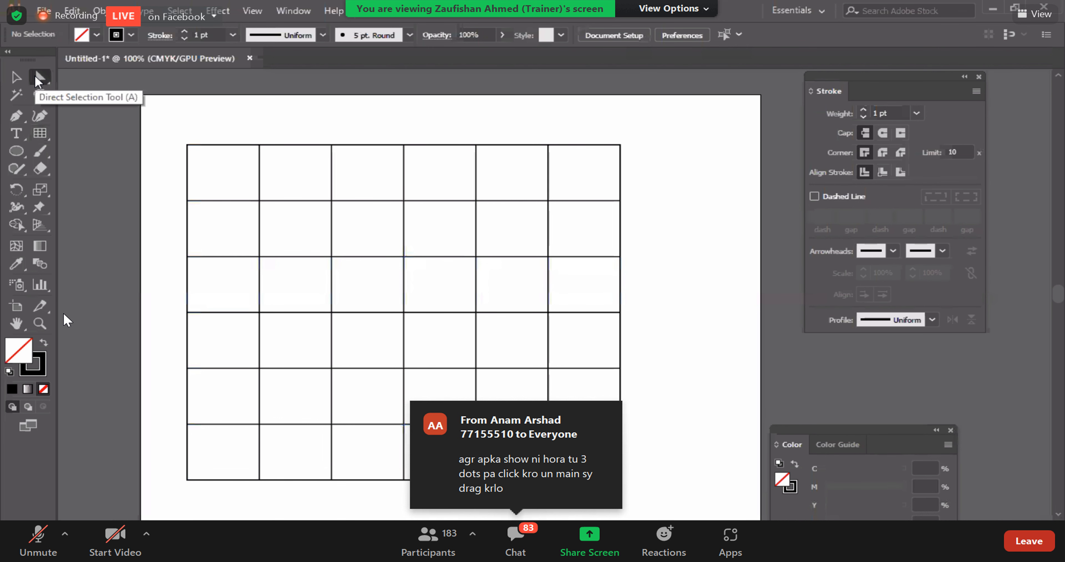
pyautogui.click(303, 201)
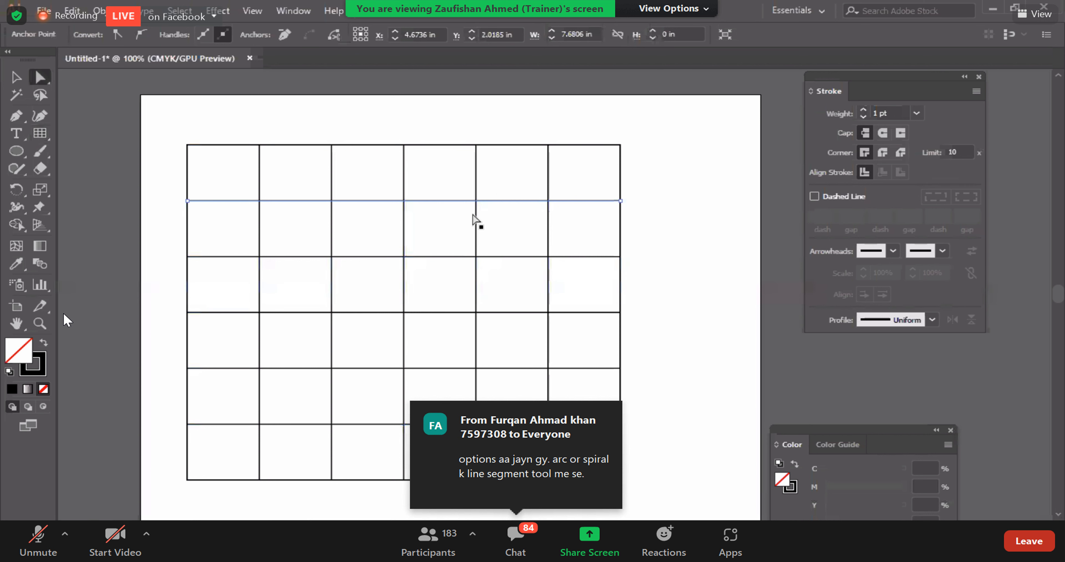
pyautogui.moveTo(492, 201); pyautogui.dragTo(502, 177)
pyautogui.press('Delete')
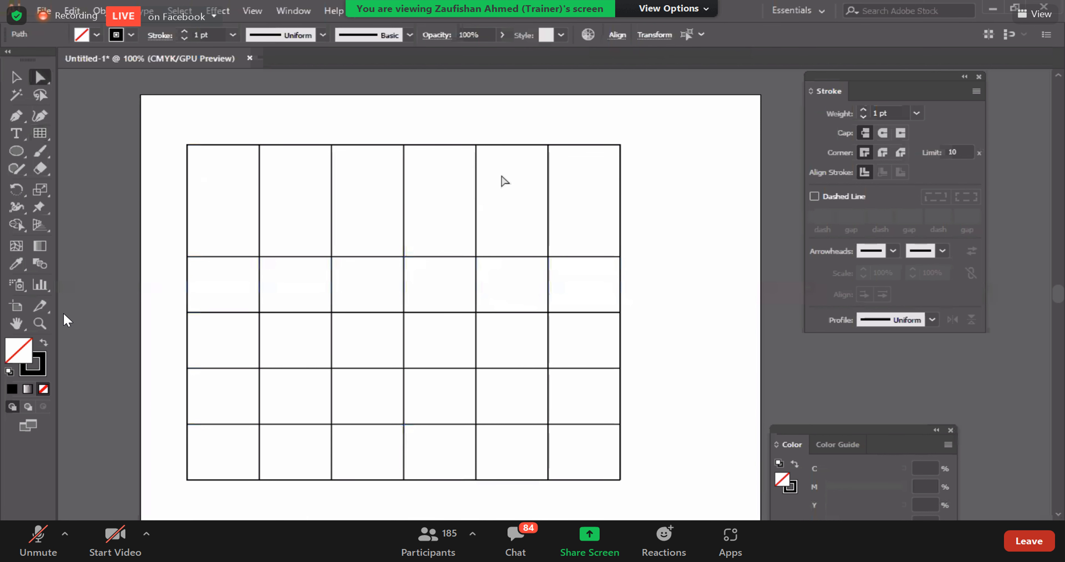
# Step: Nudge the grid's uppermost remaining inner horizontal line up and down, settling it at about Y 2.7 in
pyautogui.click(505, 181)
pyautogui.click(495, 260)
pyautogui.press('Up')
pyautogui.press('Up')
pyautogui.press('Up')
pyautogui.press('Up')
pyautogui.press('Up')
pyautogui.press('Up')
pyautogui.press('Up')
pyautogui.press('Up')
pyautogui.press('Up')
pyautogui.press('Up')
pyautogui.press('Up')
pyautogui.press('Up')
pyautogui.press('Up')
pyautogui.press('Up')
pyautogui.press('Up')
pyautogui.press('Up')
pyautogui.press('Up')
pyautogui.press('Up')
pyautogui.press('Up')
pyautogui.press('Up')
pyautogui.press('Up')
pyautogui.press('Up')
pyautogui.press('Up')
pyautogui.press('Up')
pyautogui.press('Up')
pyautogui.press('Up')
pyautogui.press('Up')
pyautogui.press('Up')
pyautogui.press('Up')
pyautogui.press('Up')
pyautogui.press('Up')
pyautogui.press('Up')
pyautogui.press('Up')
pyautogui.press('Up')
pyautogui.press('Up')
pyautogui.press('Up')
pyautogui.press('Up')
pyautogui.press('Up')
pyautogui.press('Up')
pyautogui.press('Up')
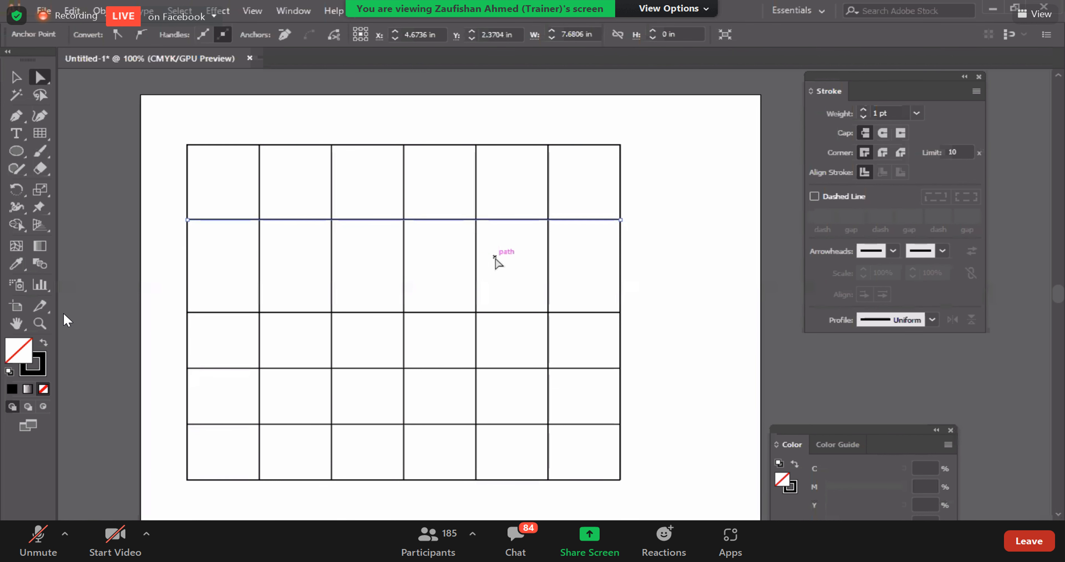
pyautogui.press('Up')
pyautogui.press('Up')
pyautogui.press('Up')
pyautogui.press('Up')
pyautogui.press('Up')
pyautogui.press('Up')
pyautogui.press('Up')
pyautogui.press('Up')
pyautogui.press('Up')
pyautogui.press('Up')
pyautogui.press('Up')
pyautogui.press('Up')
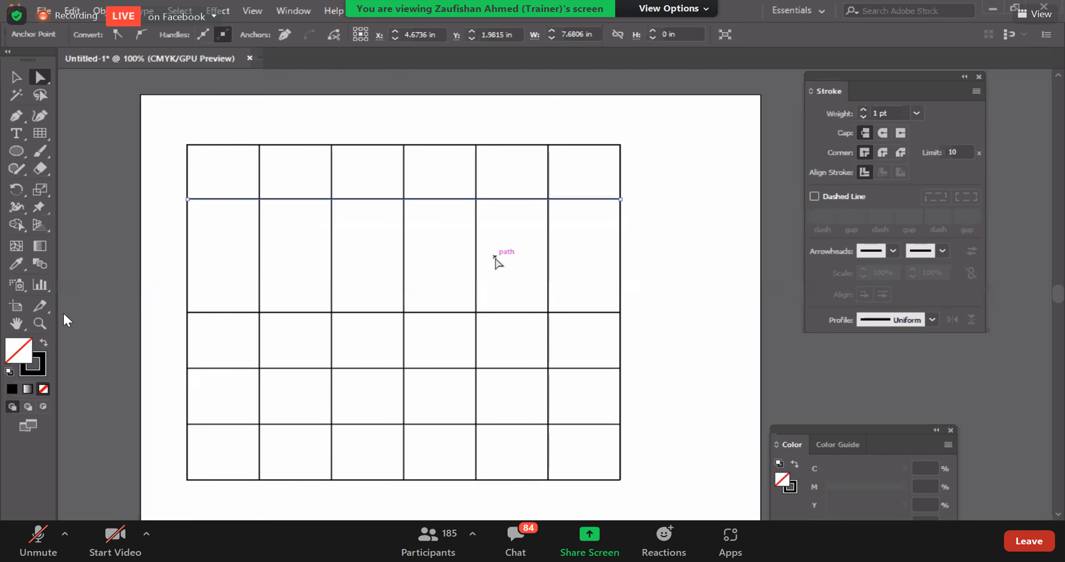
pyautogui.press('Down')
pyautogui.press('Down')
pyautogui.press('Down')
pyautogui.press('Down')
pyautogui.press('Down')
pyautogui.press('Down')
pyautogui.press('Down')
pyautogui.press('Down')
pyautogui.press('Down')
pyautogui.press('Down')
pyautogui.press('Down')
pyautogui.press('Down')
pyautogui.press('Down')
pyautogui.press('Down')
pyautogui.press('Down')
pyautogui.press('Down')
pyautogui.press('Down')
pyautogui.press('Down')
pyautogui.press('Down')
pyautogui.press('Down')
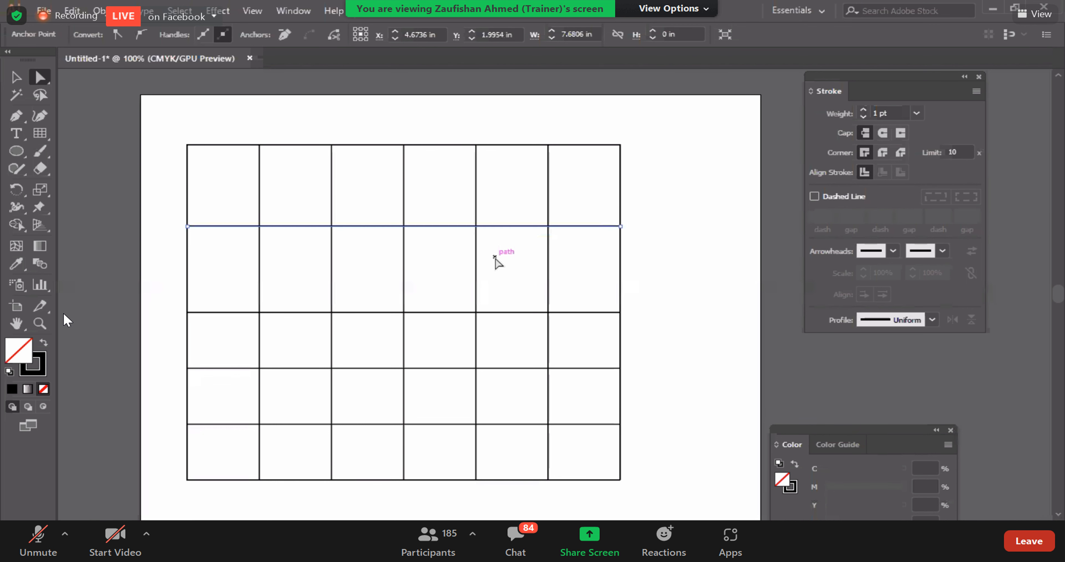
pyautogui.press('Down')
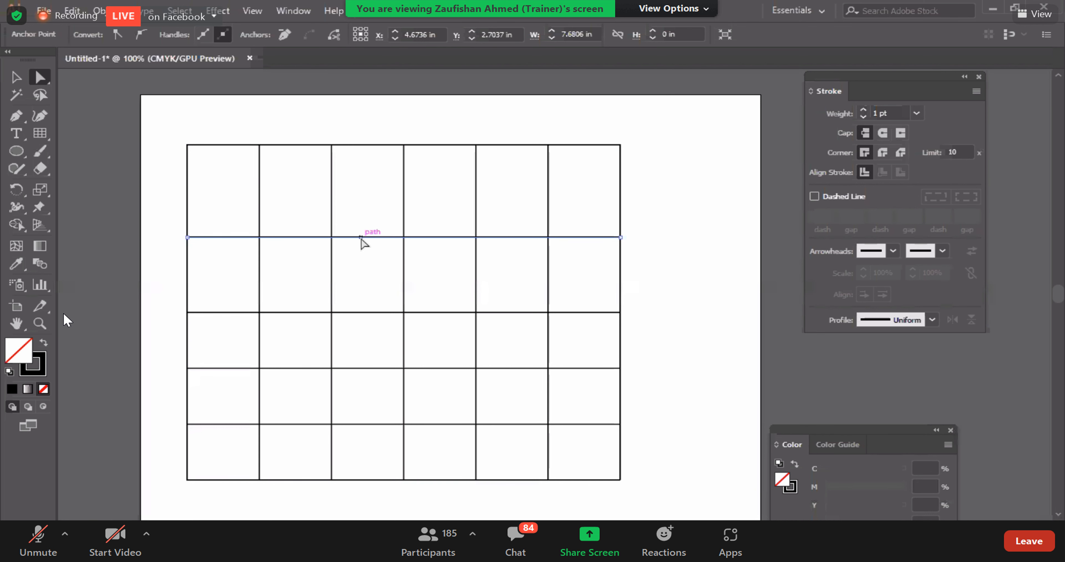
# Step: Duplicate the repositioned horizontal line straight above itself at about Y 2 in, and clear the selection
pyautogui.moveTo(361, 239); pyautogui.dragTo(361, 199)
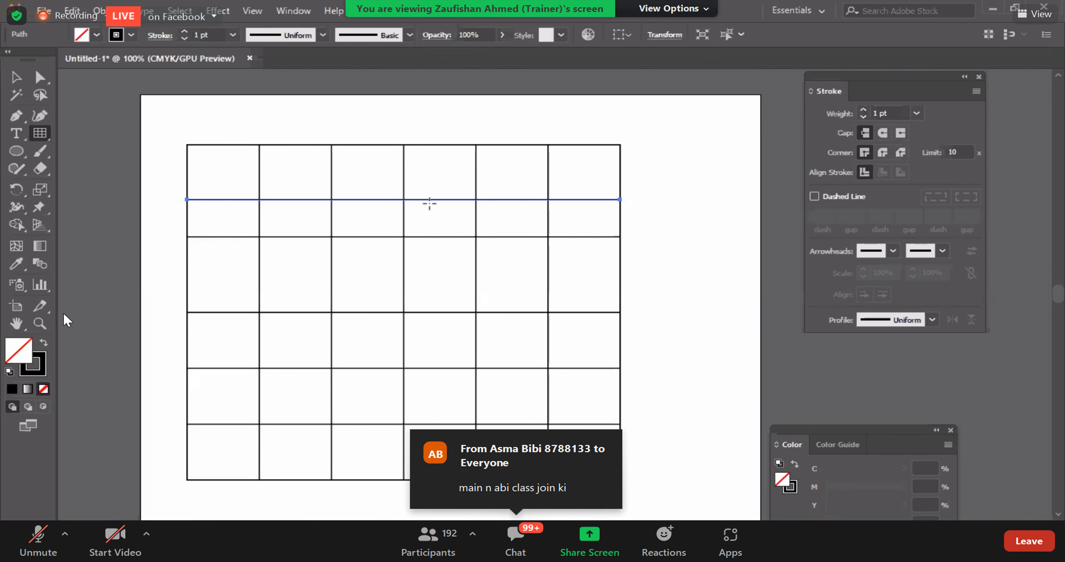
pyautogui.press('a')
pyautogui.click(312, 110)
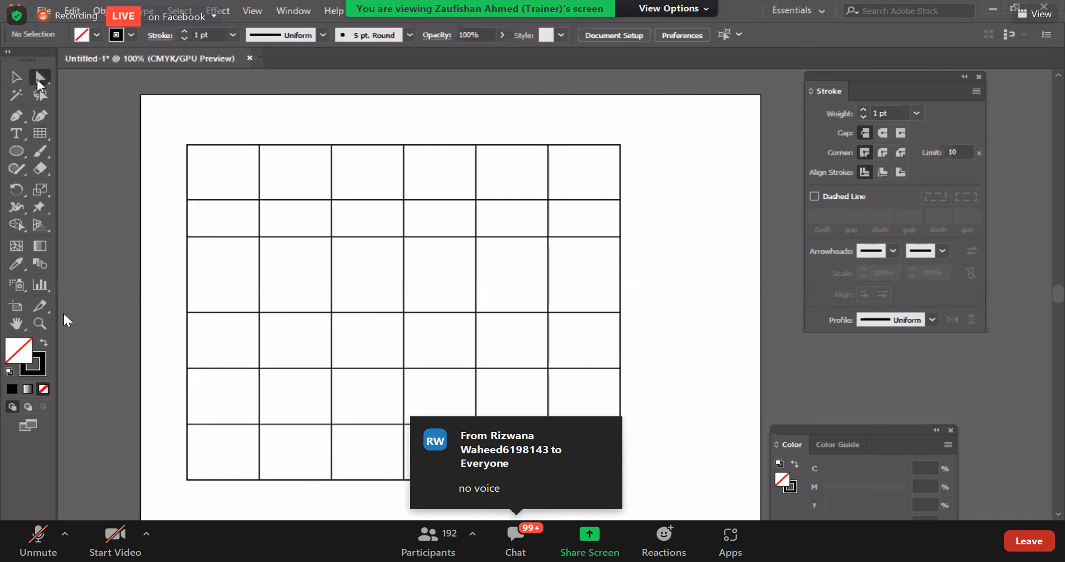
# Step: Select only the duplicated horizontal line, nudge it up and down, and delete it completely
pyautogui.click(316, 200)
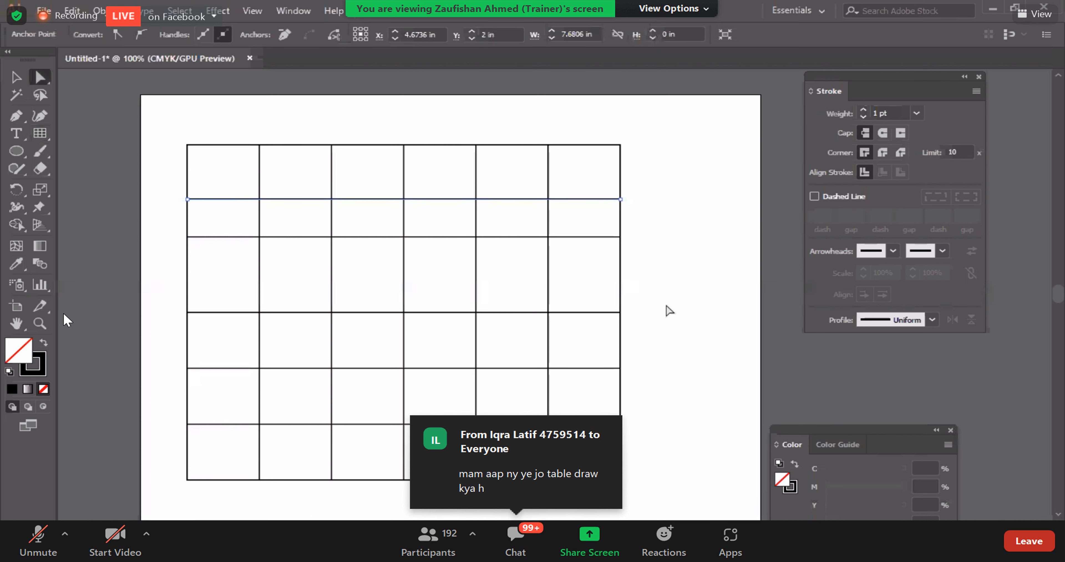
pyautogui.press('Up')
pyautogui.press('Up')
pyautogui.press('Up')
pyautogui.press('Up')
pyautogui.press('Up')
pyautogui.hotkey('shift', 'Down')
pyautogui.hotkey('shift', 'Down')
pyautogui.hotkey('shift', 'Down')
pyautogui.hotkey('shift', 'Down')
pyautogui.hotkey('shift', 'Down')
pyautogui.hotkey('shift', 'Down')
pyautogui.hotkey('shift', 'Down')
pyautogui.press('Up')
pyautogui.press('Up')
pyautogui.press('Up')
pyautogui.press('Up')
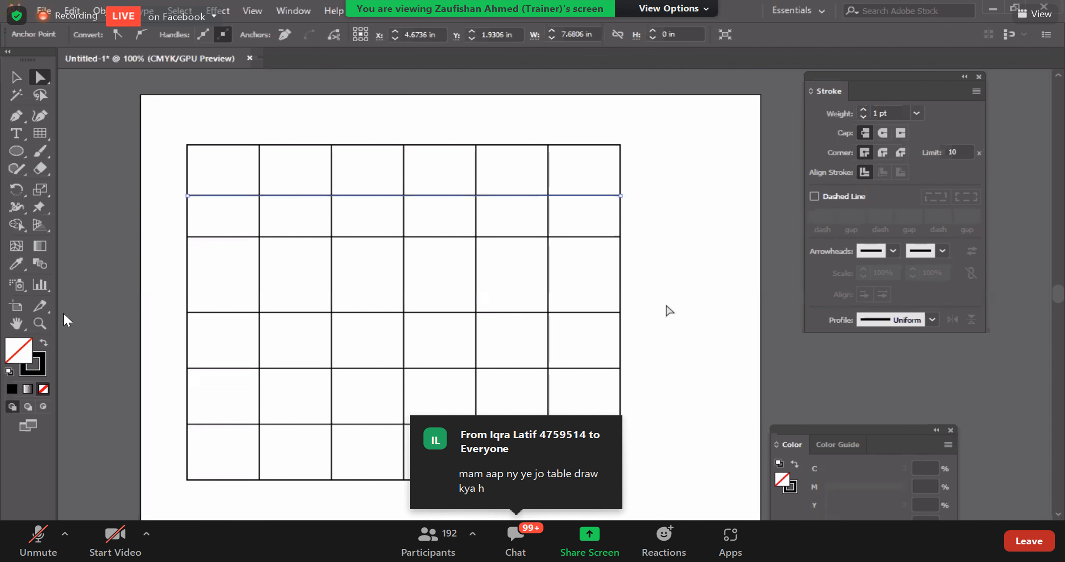
pyautogui.press('Delete')
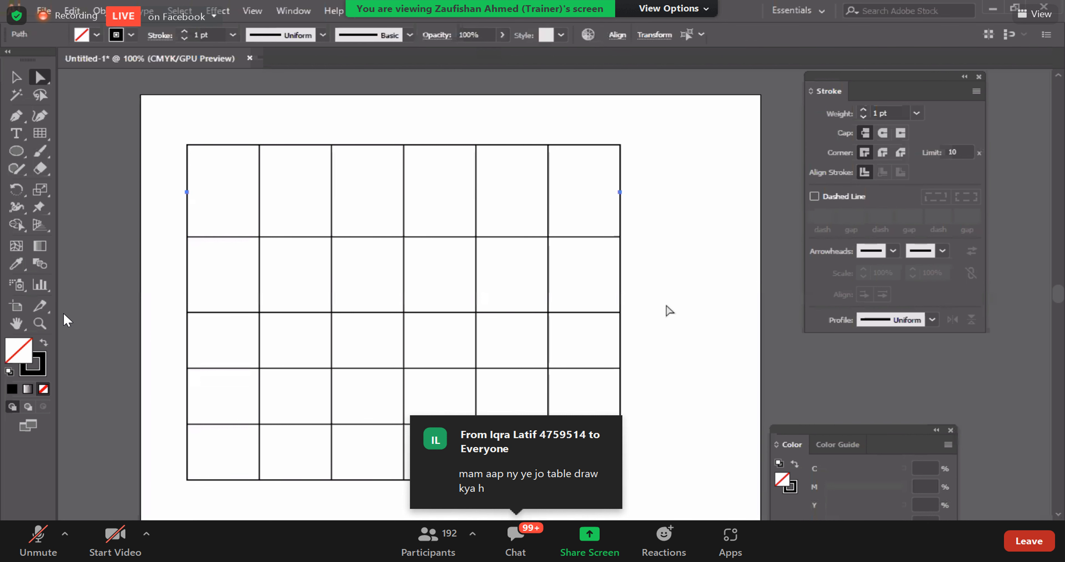
pyautogui.press('Delete')
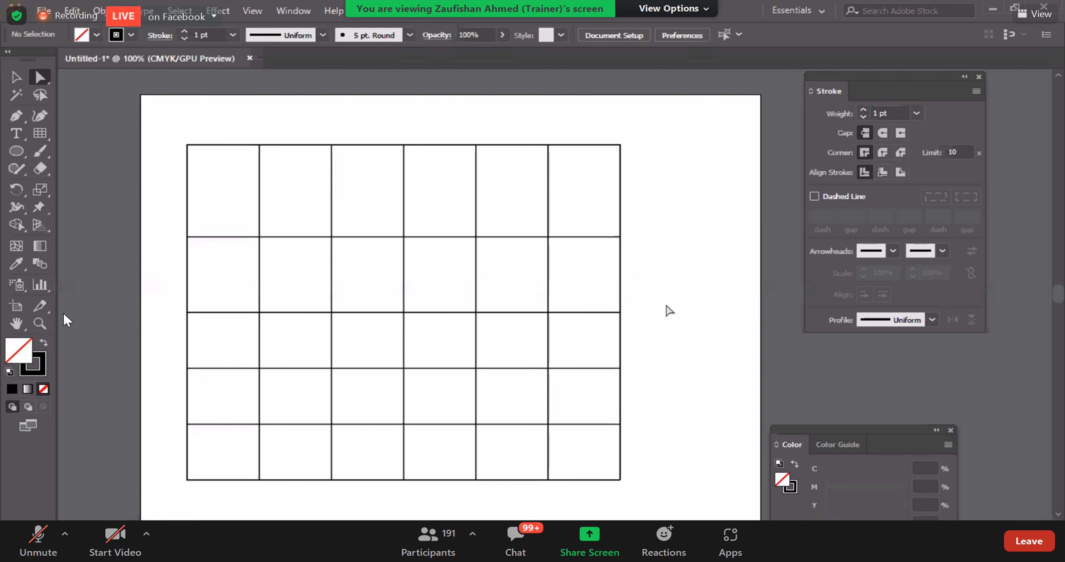
# Step: Duplicate the uppermost inner horizontal line into the middle of the first row, shifted slightly to the right
pyautogui.click(431, 238)
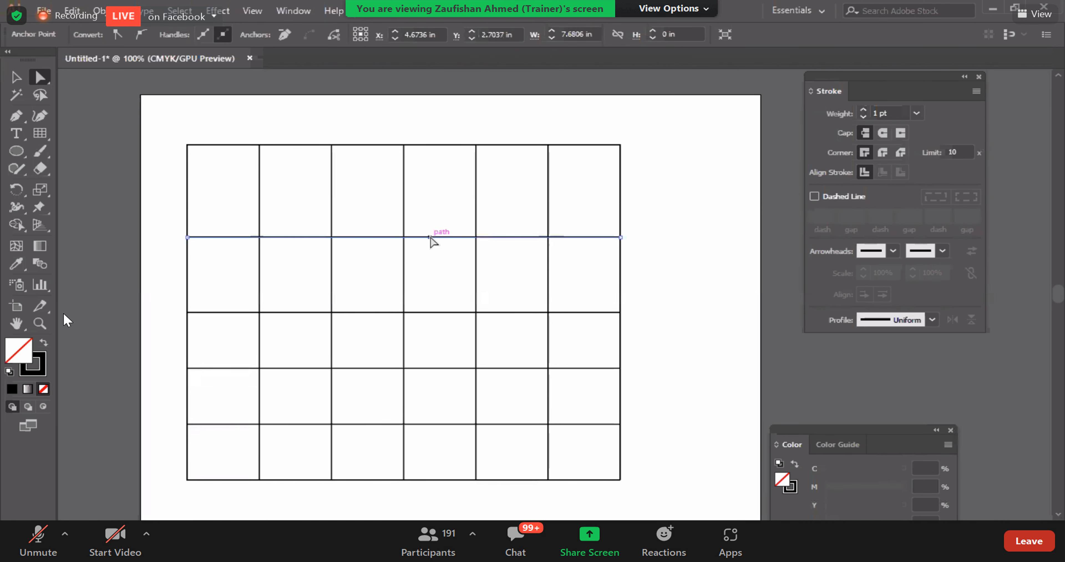
pyautogui.moveTo(429, 236); pyautogui.dragTo(437, 191)
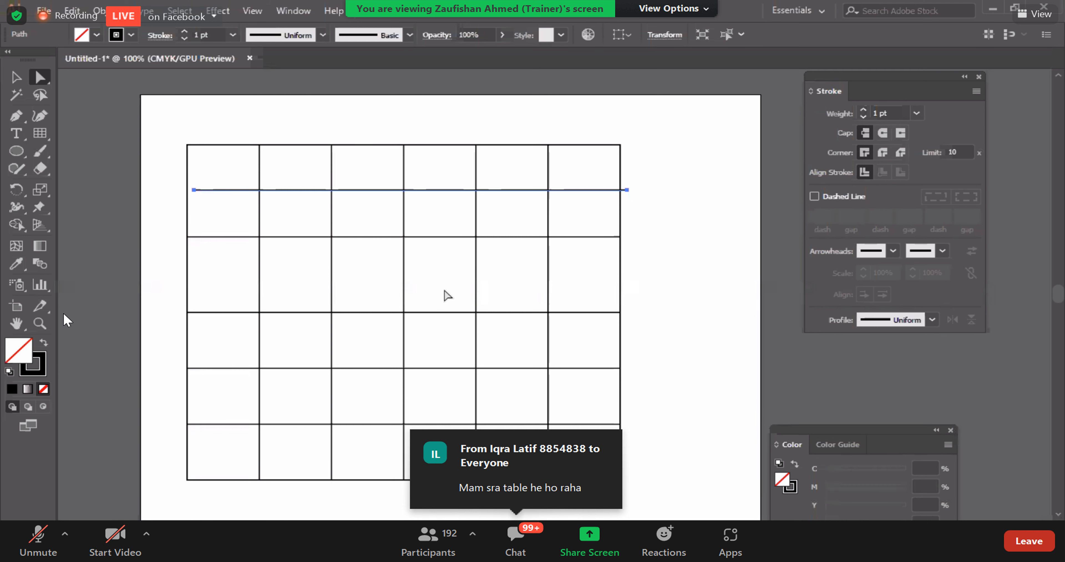
# Step: Examine how the Selection tool picks the whole grid as a group, and return to Direct Selection with nothing selected
pyautogui.click(14, 78)
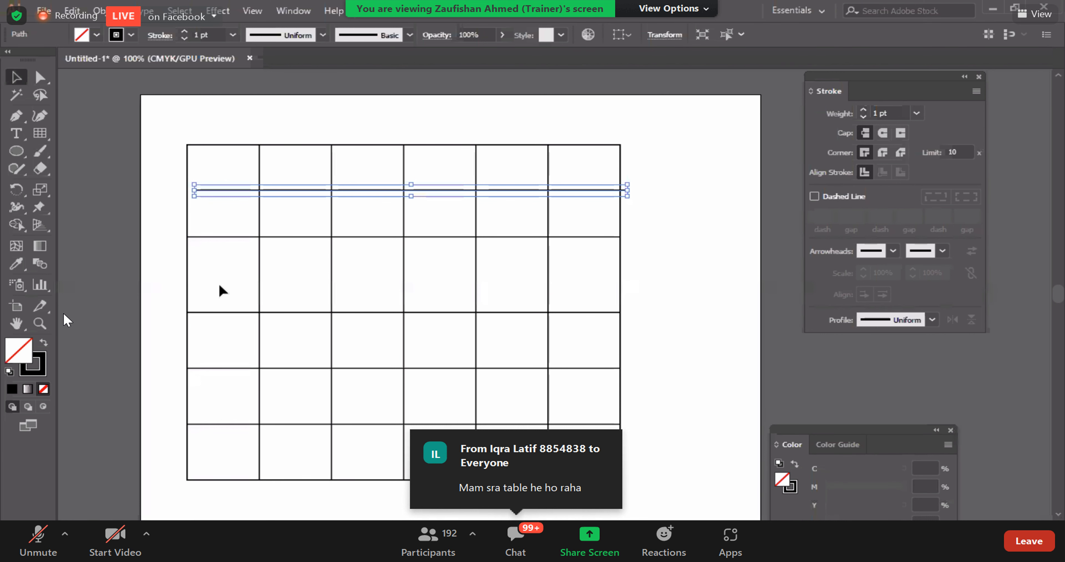
pyautogui.click(222, 303)
pyautogui.click(222, 312)
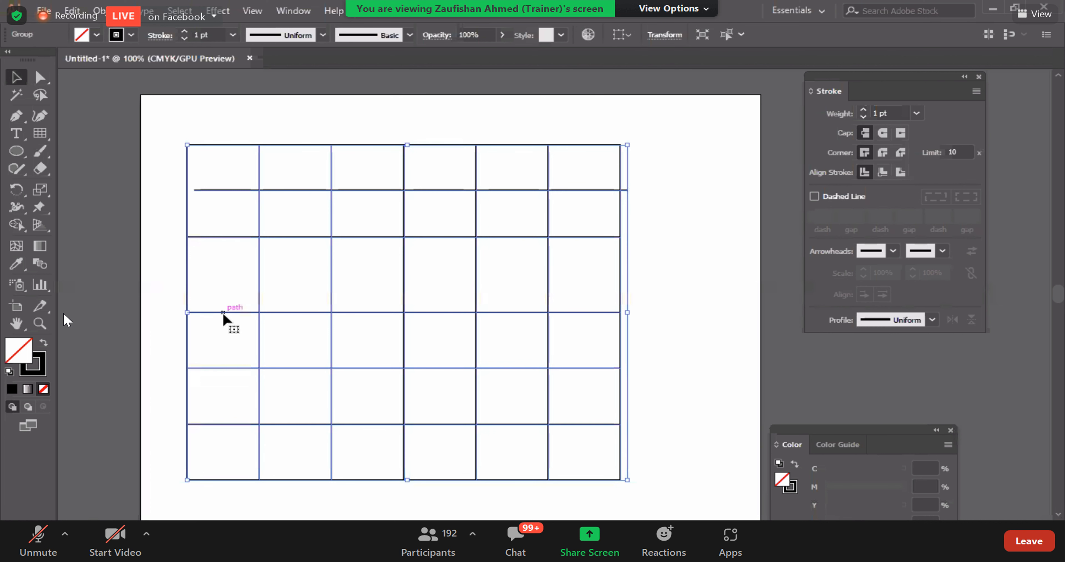
pyautogui.click(156, 282)
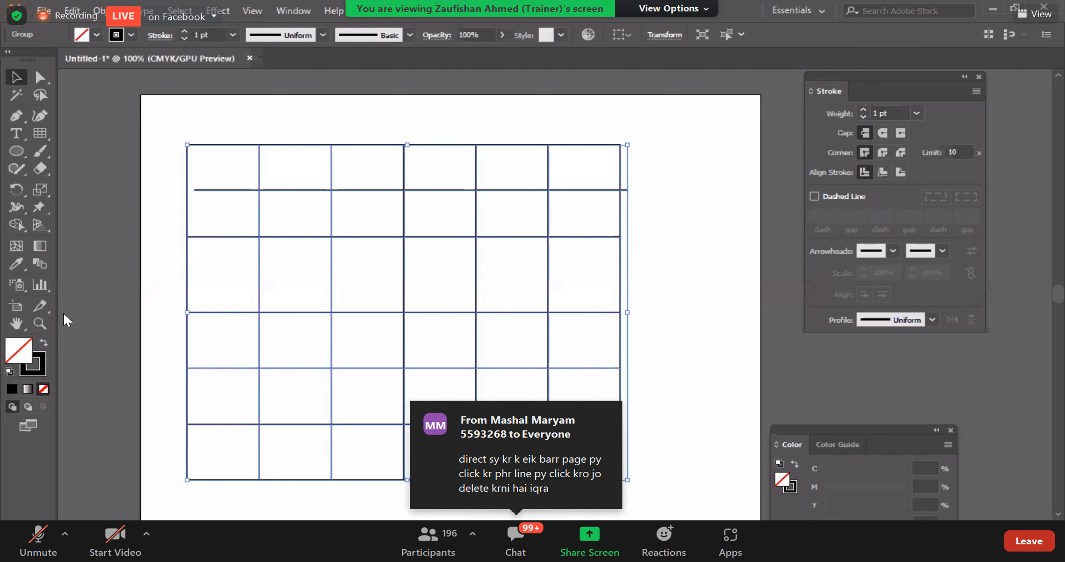
pyautogui.click(687, 217)
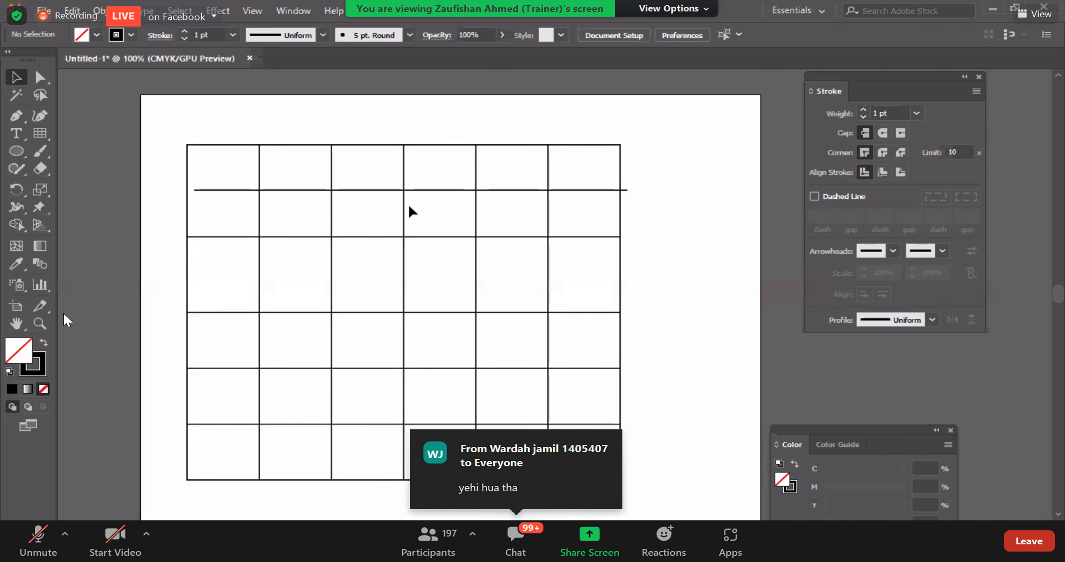
pyautogui.click(351, 146)
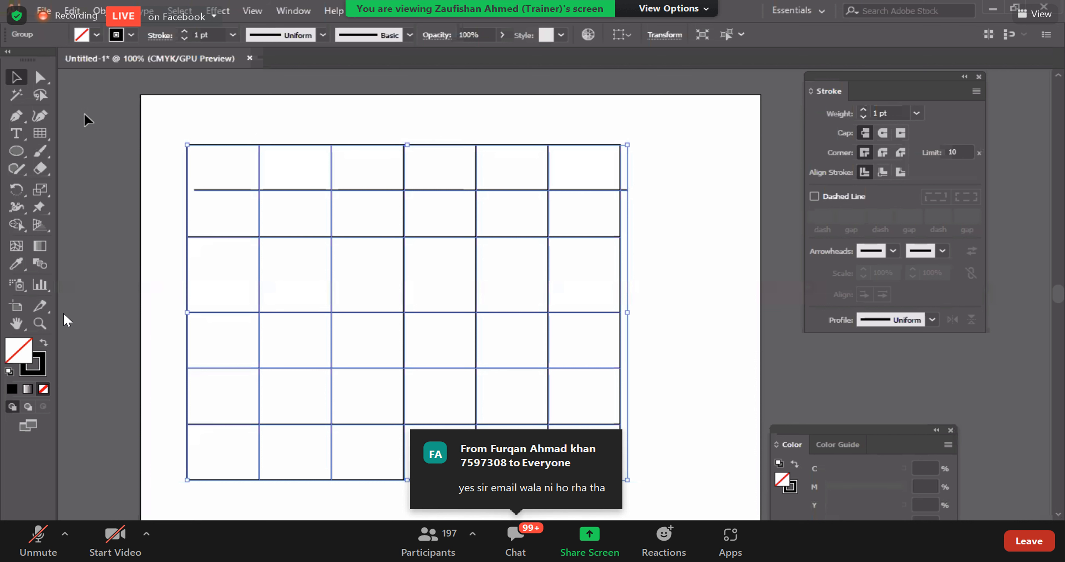
pyautogui.click(40, 80)
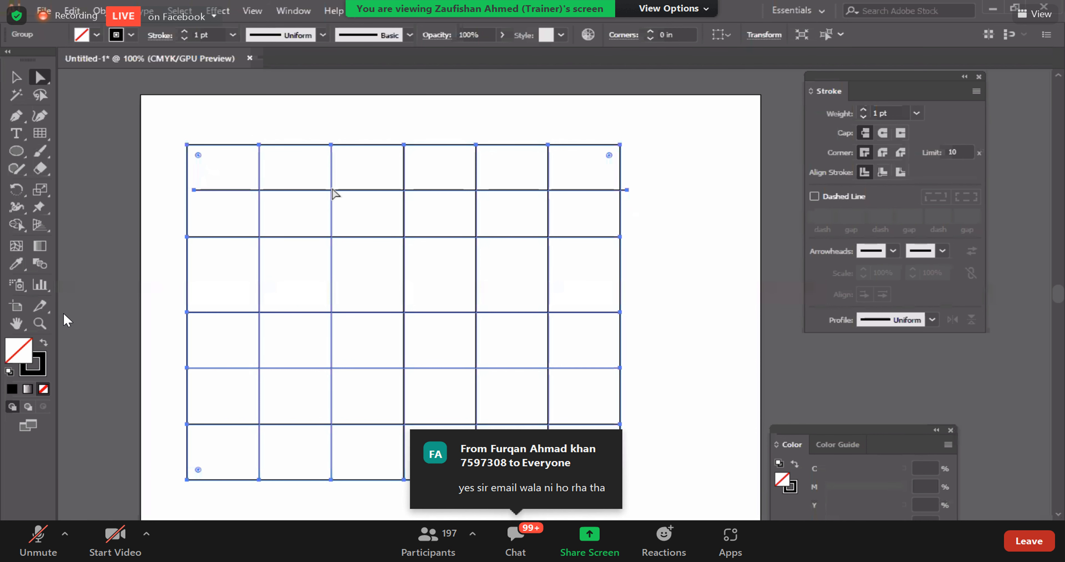
pyautogui.click(141, 256)
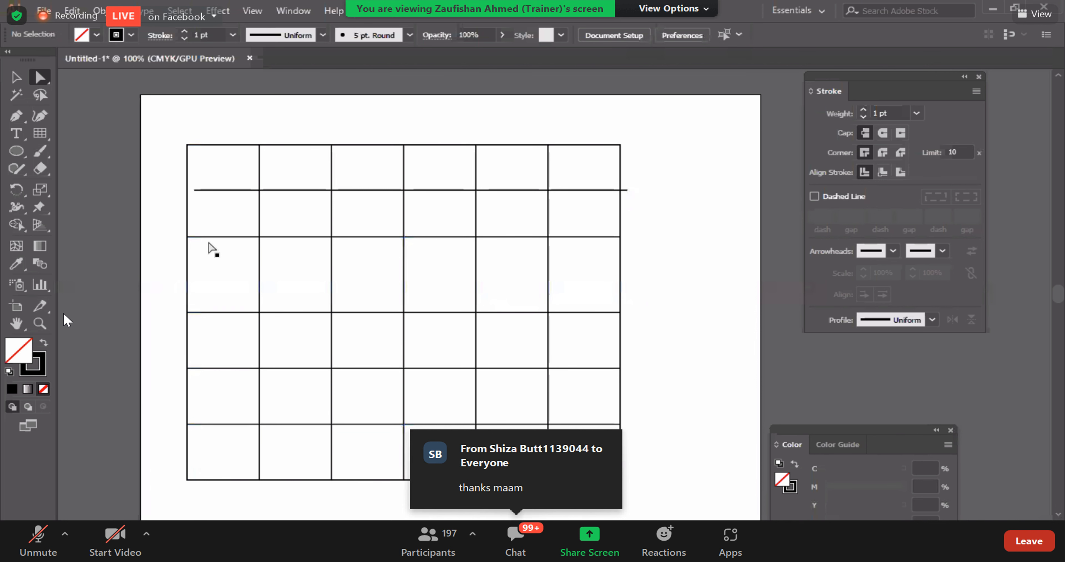
# Step: Select the horizontal grid line directly below the offset duplicate and shift it slightly up and to the right
pyautogui.click(221, 237)
pyautogui.moveTo(222, 238)
pyautogui.mouseDown()
pyautogui.moveTo(221, 261)
pyautogui.moveTo(229, 232)
pyautogui.mouseUp()
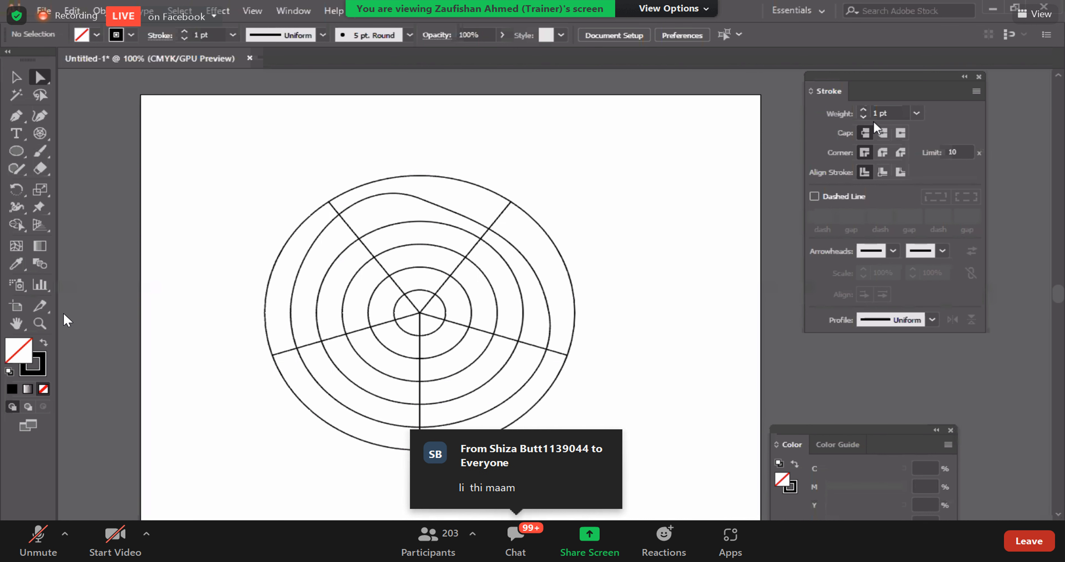
# Step: Hide and restore the additional options of the Stroke panel, and close the Color panel
pyautogui.click(977, 92)
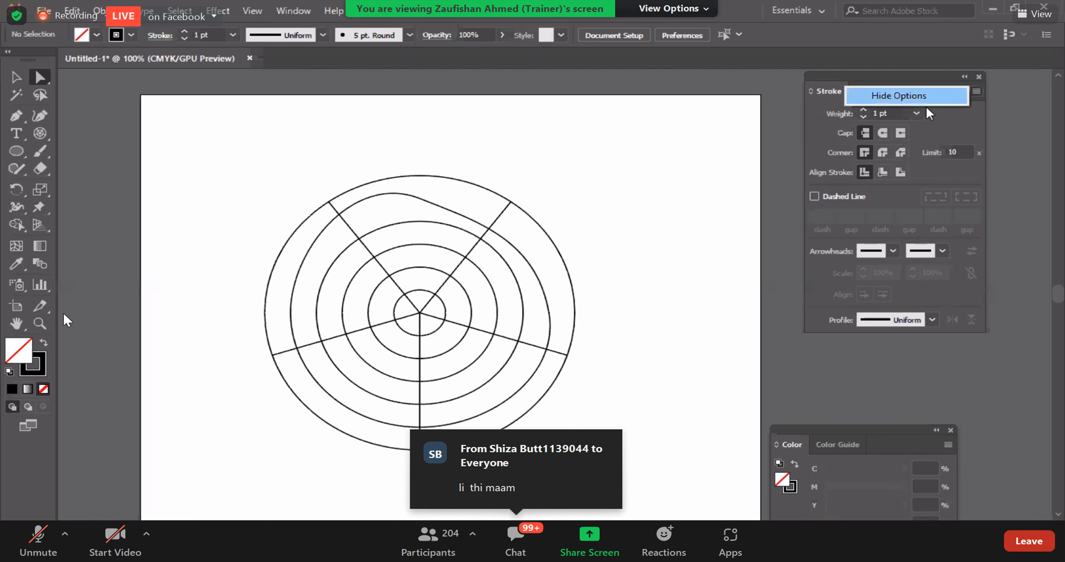
pyautogui.click(926, 98)
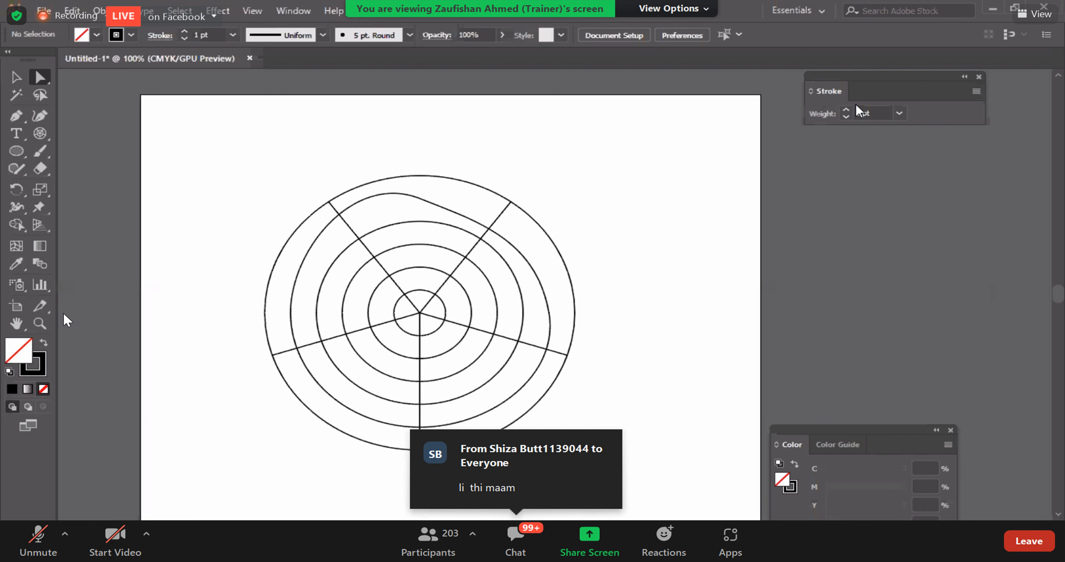
pyautogui.click(976, 91)
pyautogui.click(912, 102)
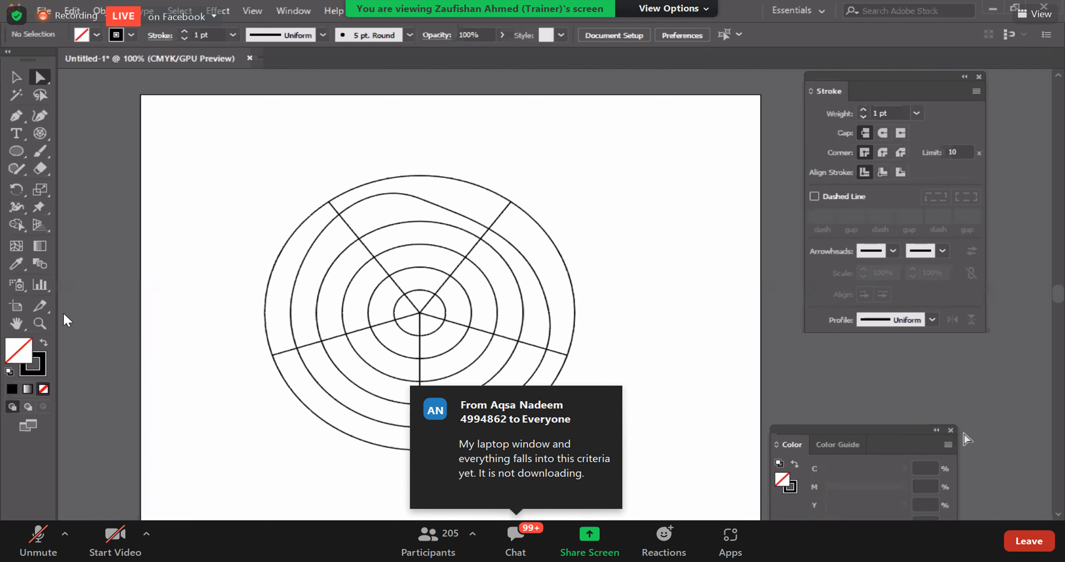
pyautogui.click(950, 431)
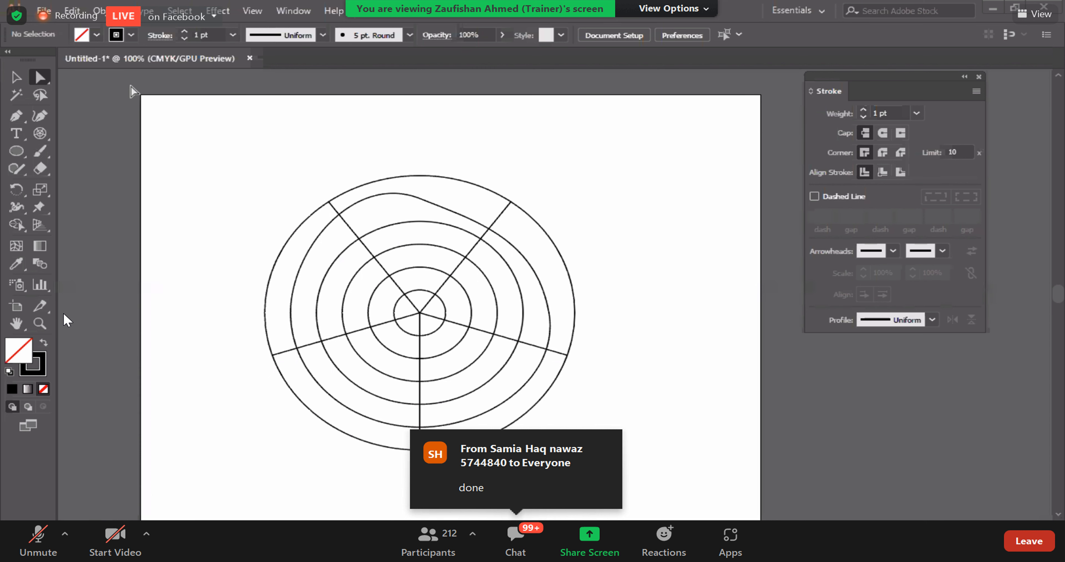
# Step: Select the whole polar grid with the Selection tool and delete it from the artboard
pyautogui.press('v')
pyautogui.moveTo(280, 166)
pyautogui.mouseDown()
pyautogui.moveTo(579, 506)
pyautogui.moveTo(655, 514)
pyautogui.mouseUp()
pyautogui.press('Delete')
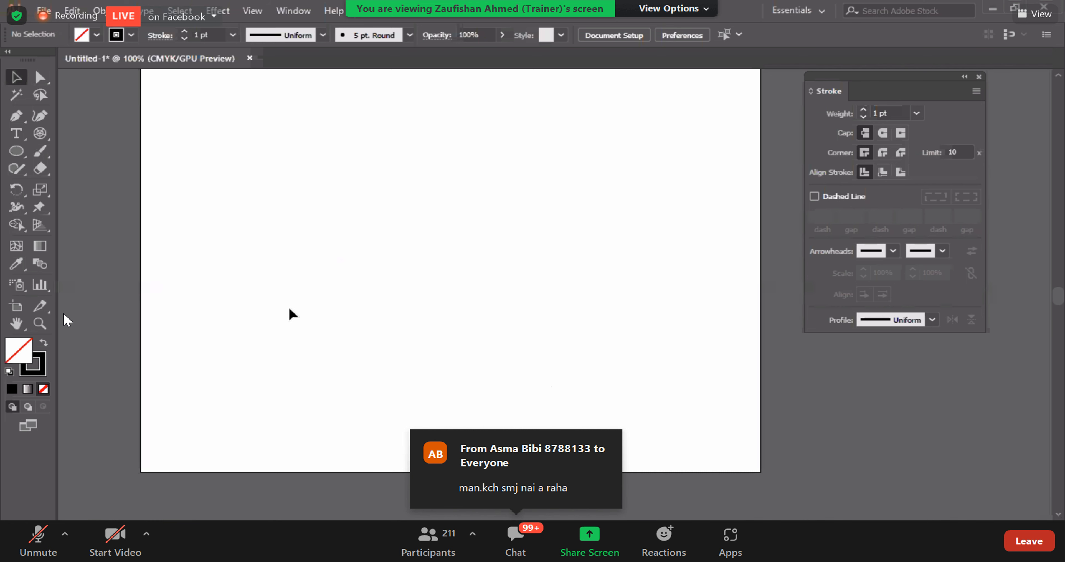
# Step: Draw three separate curves across the upper half of the empty artboard with the Arc tool
pyautogui.scroll(1, 291, 316)
pyautogui.scroll(1, 286, 316)
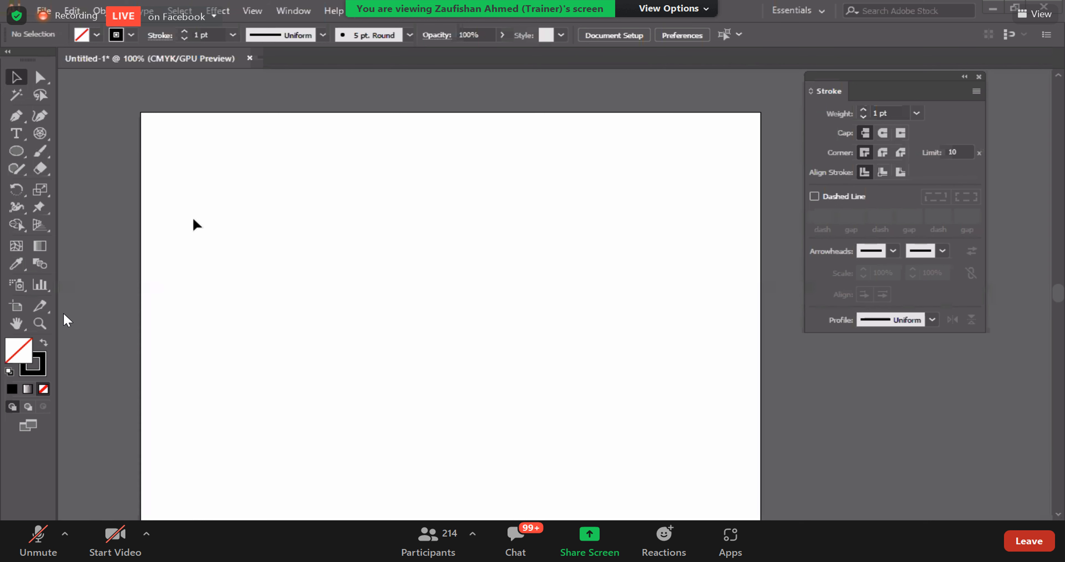
pyautogui.click(39, 137)
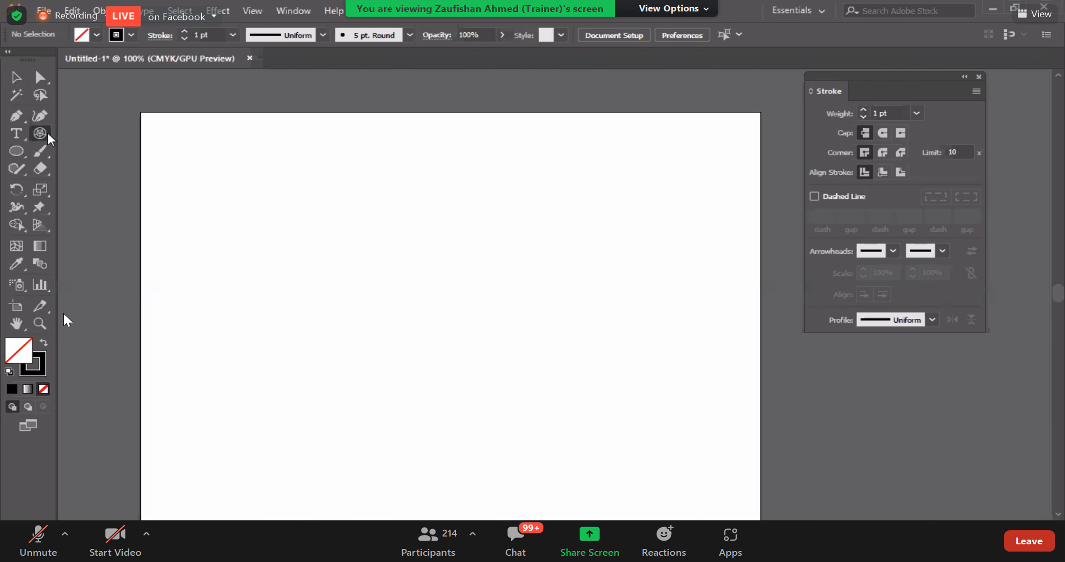
pyautogui.click(48, 132)
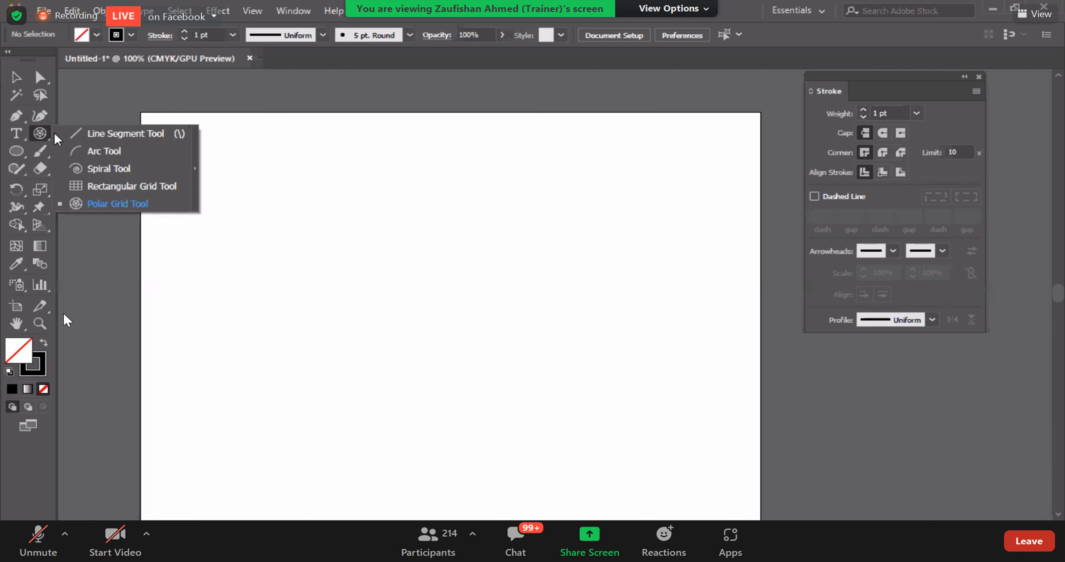
pyautogui.click(108, 151)
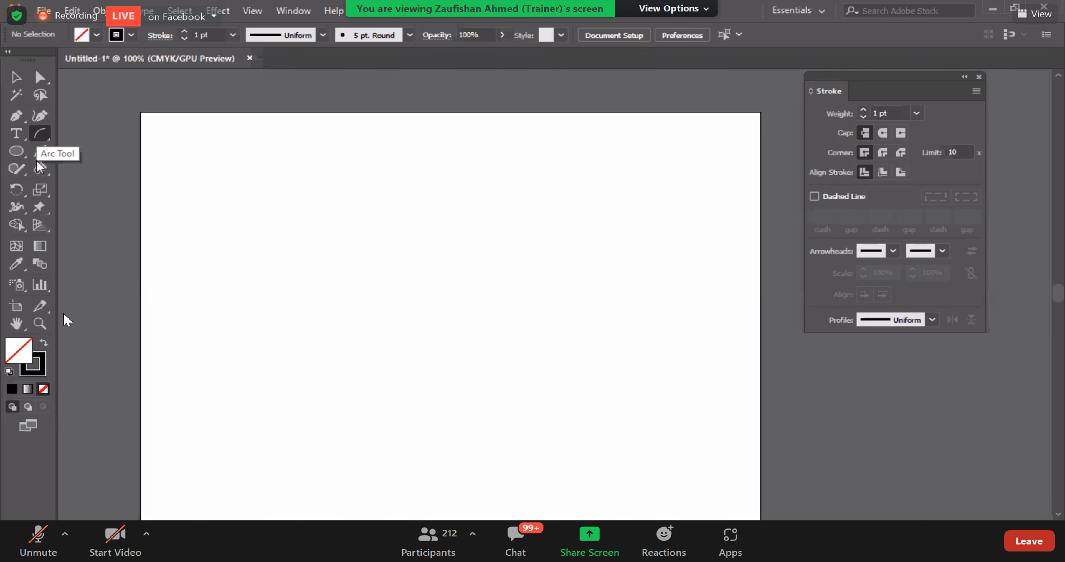
pyautogui.moveTo(261, 187); pyautogui.dragTo(311, 276)
pyautogui.moveTo(450, 202)
pyautogui.mouseDown()
pyautogui.moveTo(517, 267)
pyautogui.moveTo(513, 282)
pyautogui.moveTo(347, 309)
pyautogui.moveTo(342, 295)
pyautogui.mouseUp()
pyautogui.moveTo(521, 191)
pyautogui.mouseDown()
pyautogui.moveTo(561, 349)
pyautogui.moveTo(554, 332)
pyautogui.mouseUp()
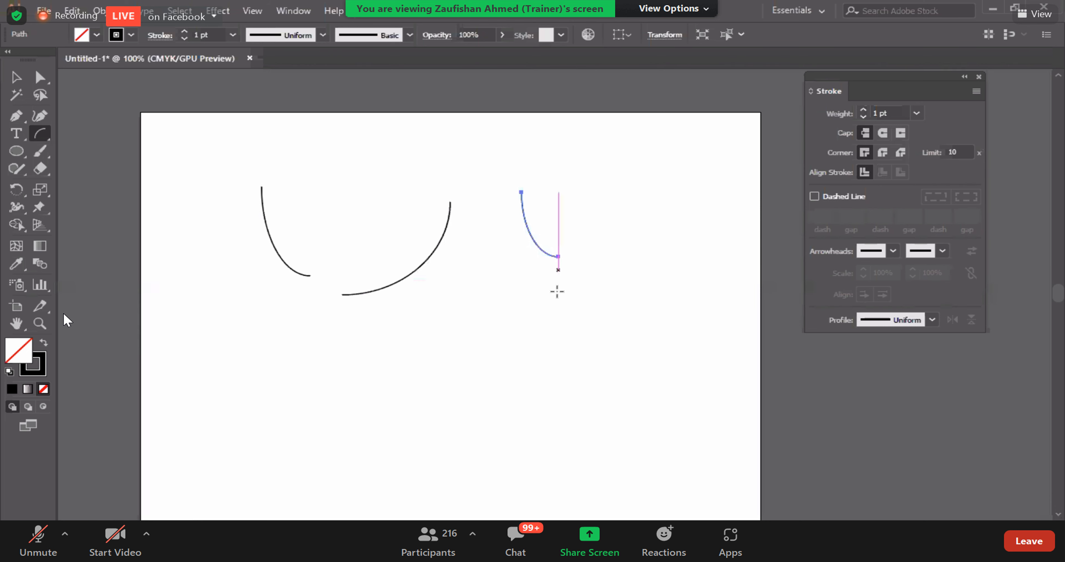
pyautogui.click(230, 318)
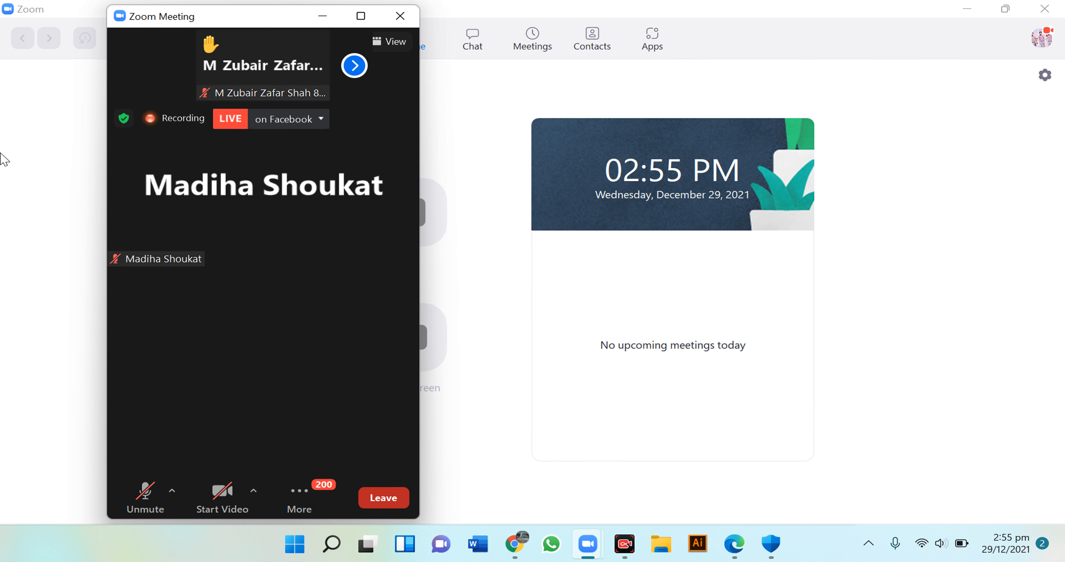
# Step: Maximize the Zoom meeting window
pyautogui.click(364, 20)
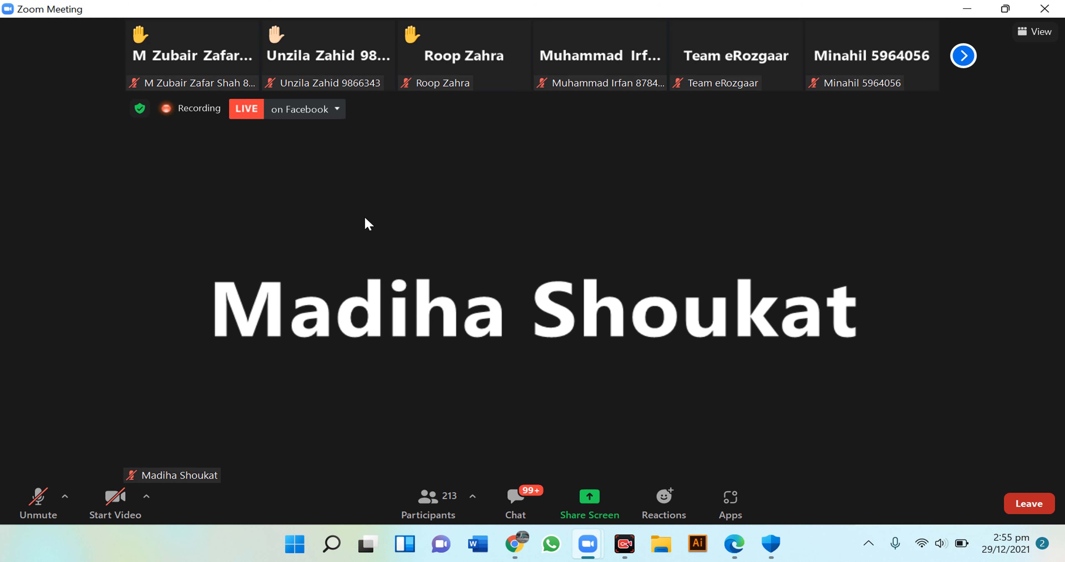